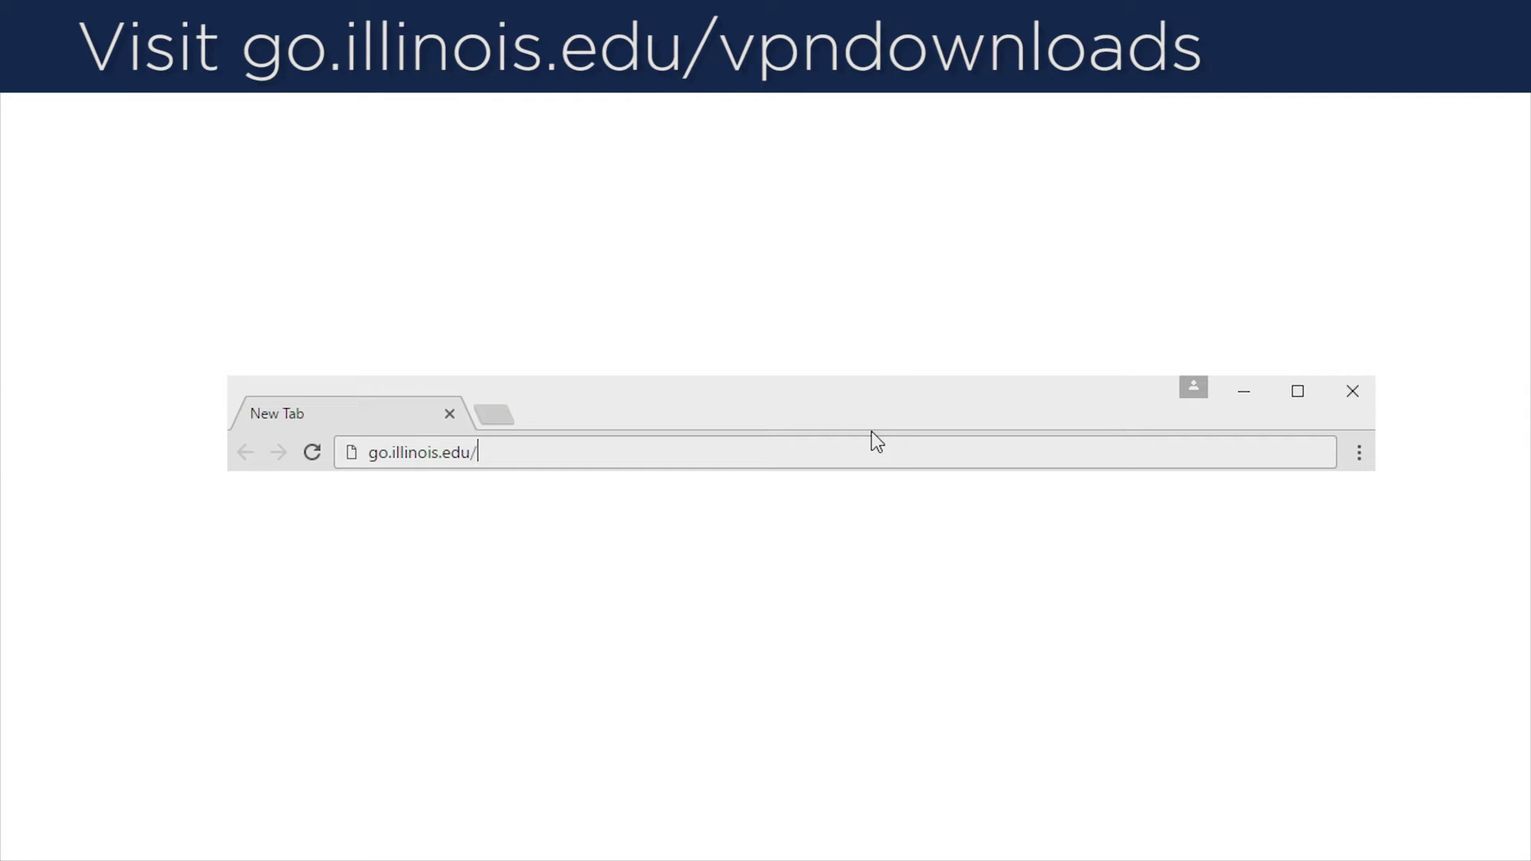
text(vpndownloads)
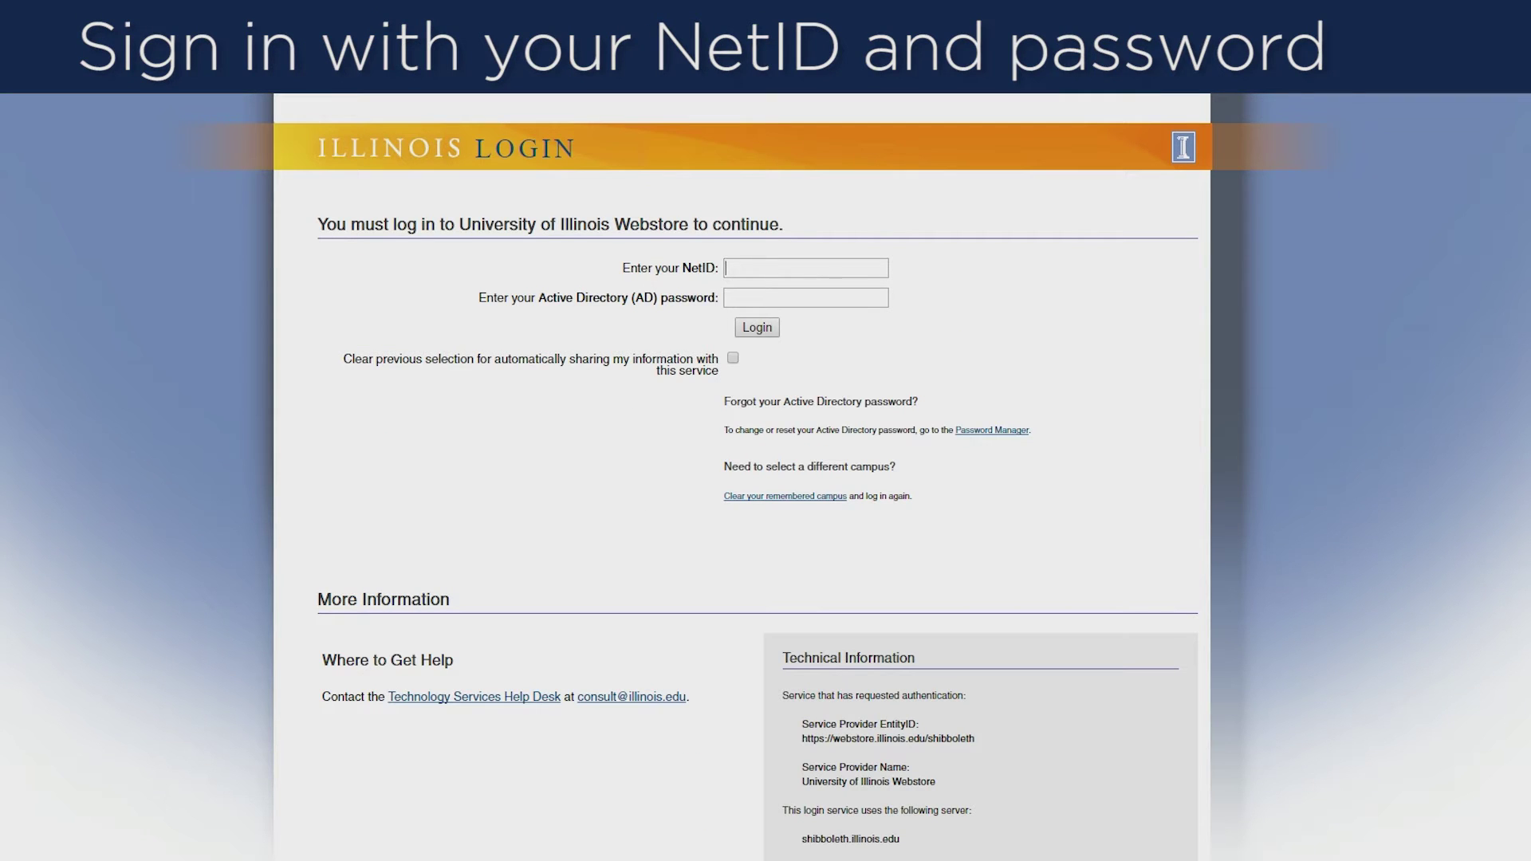
text(NetID)
Submit the NetID and AD password to sign in to the Illinois Webstore
click(757, 331)
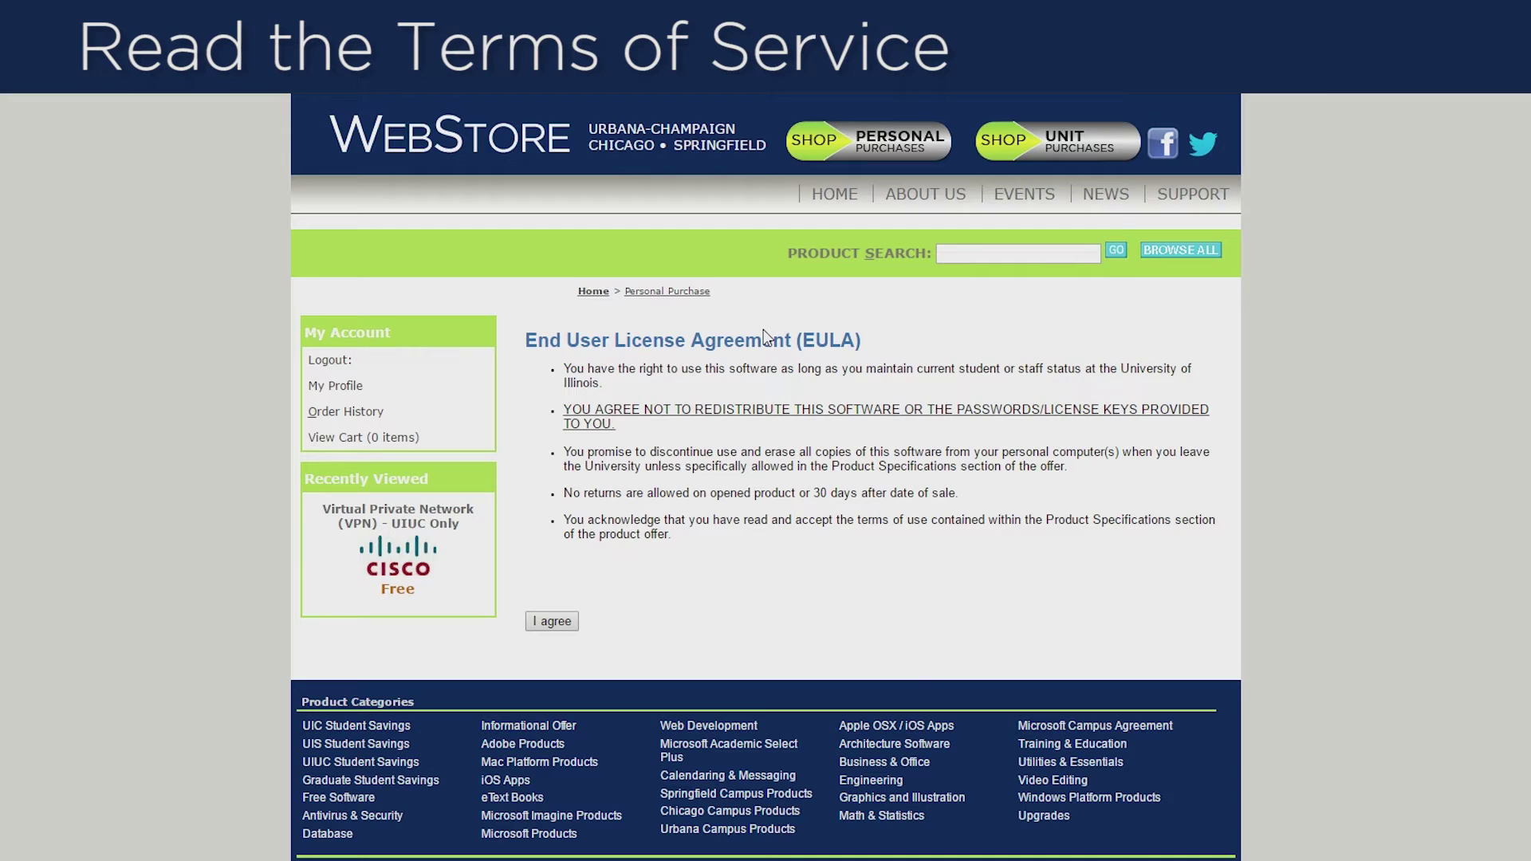
Accept the VPN license, check out the free order, and download the Macintosh 10.8+ client
click(551, 620)
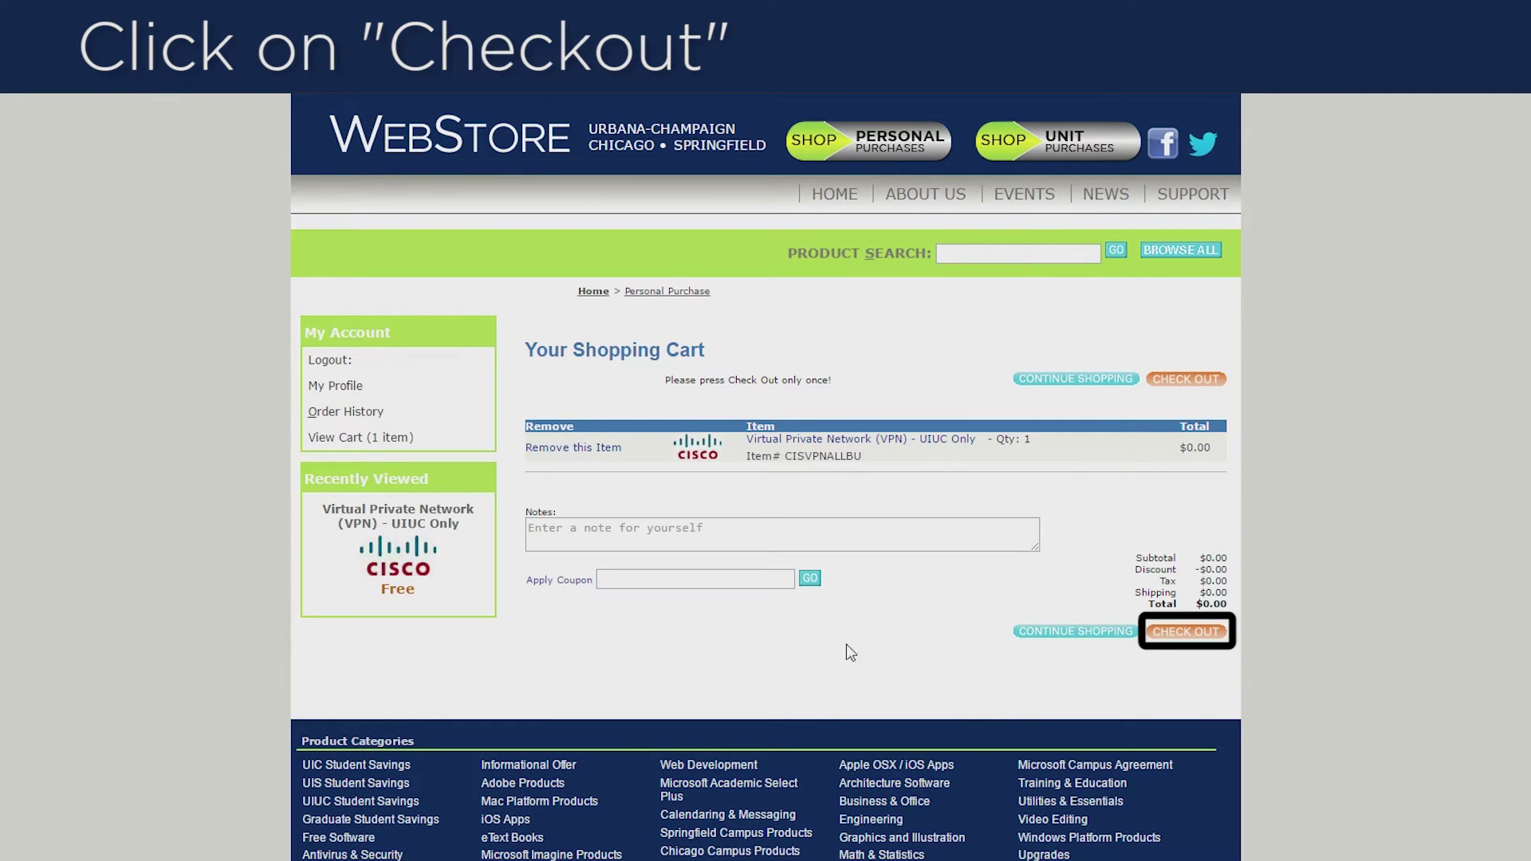
click(1203, 635)
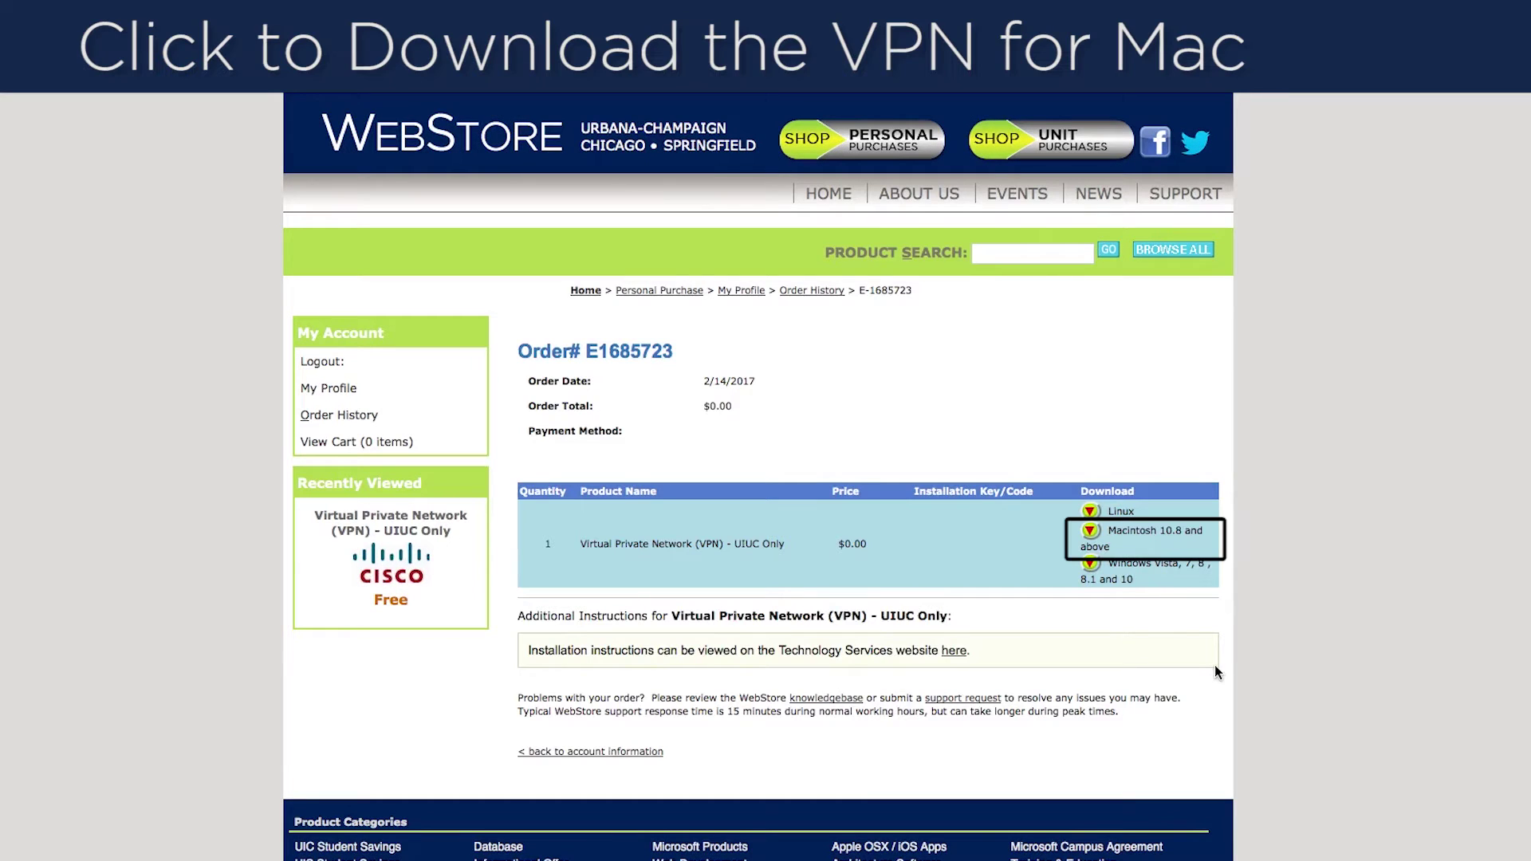
click(1090, 532)
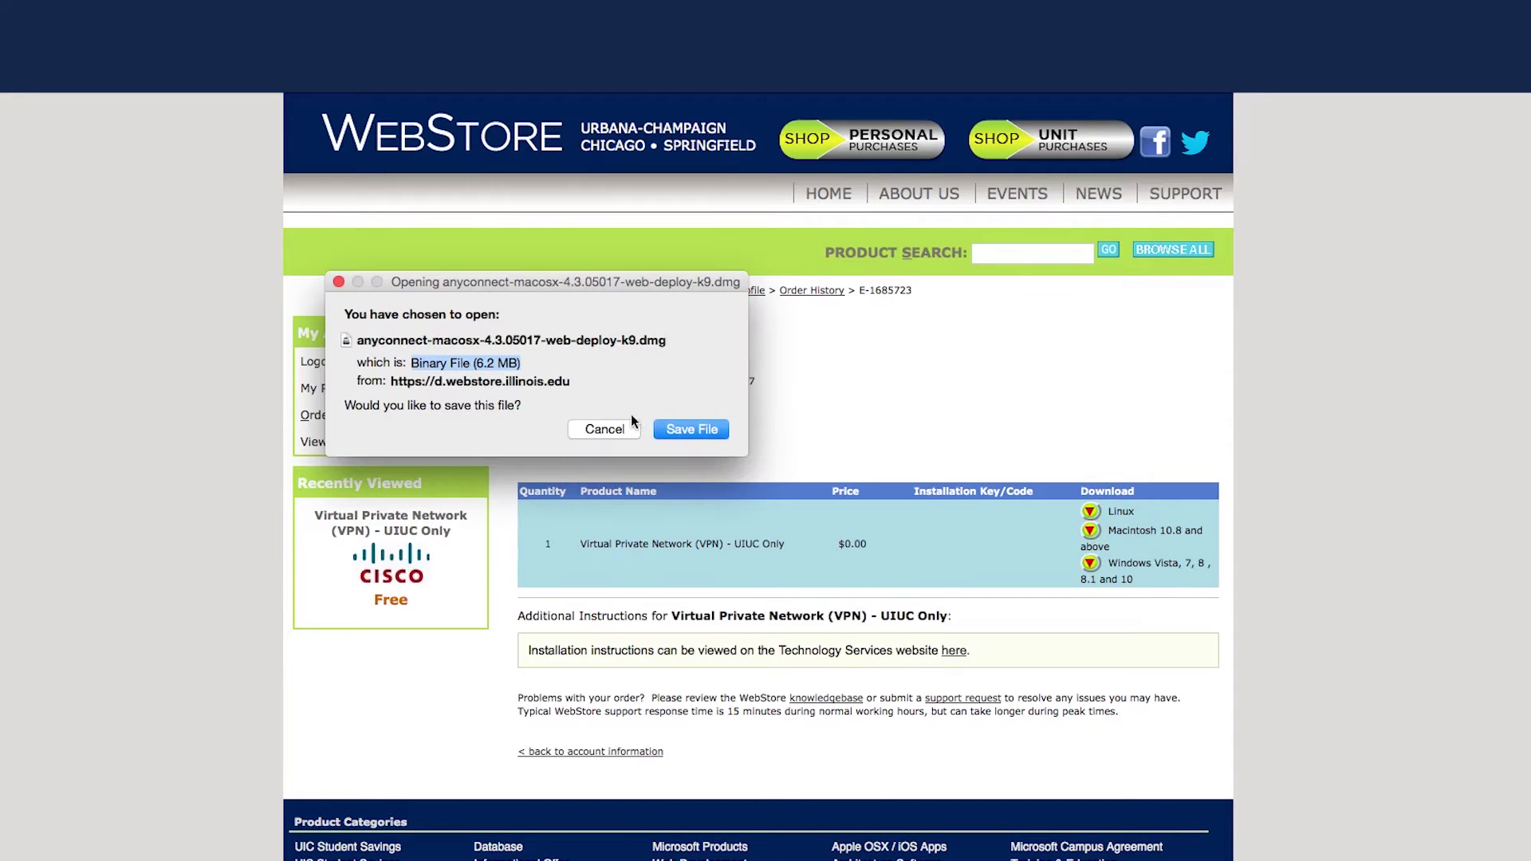
Save the AnyConnect .dmg file and open it from the Downloads stack
click(700, 428)
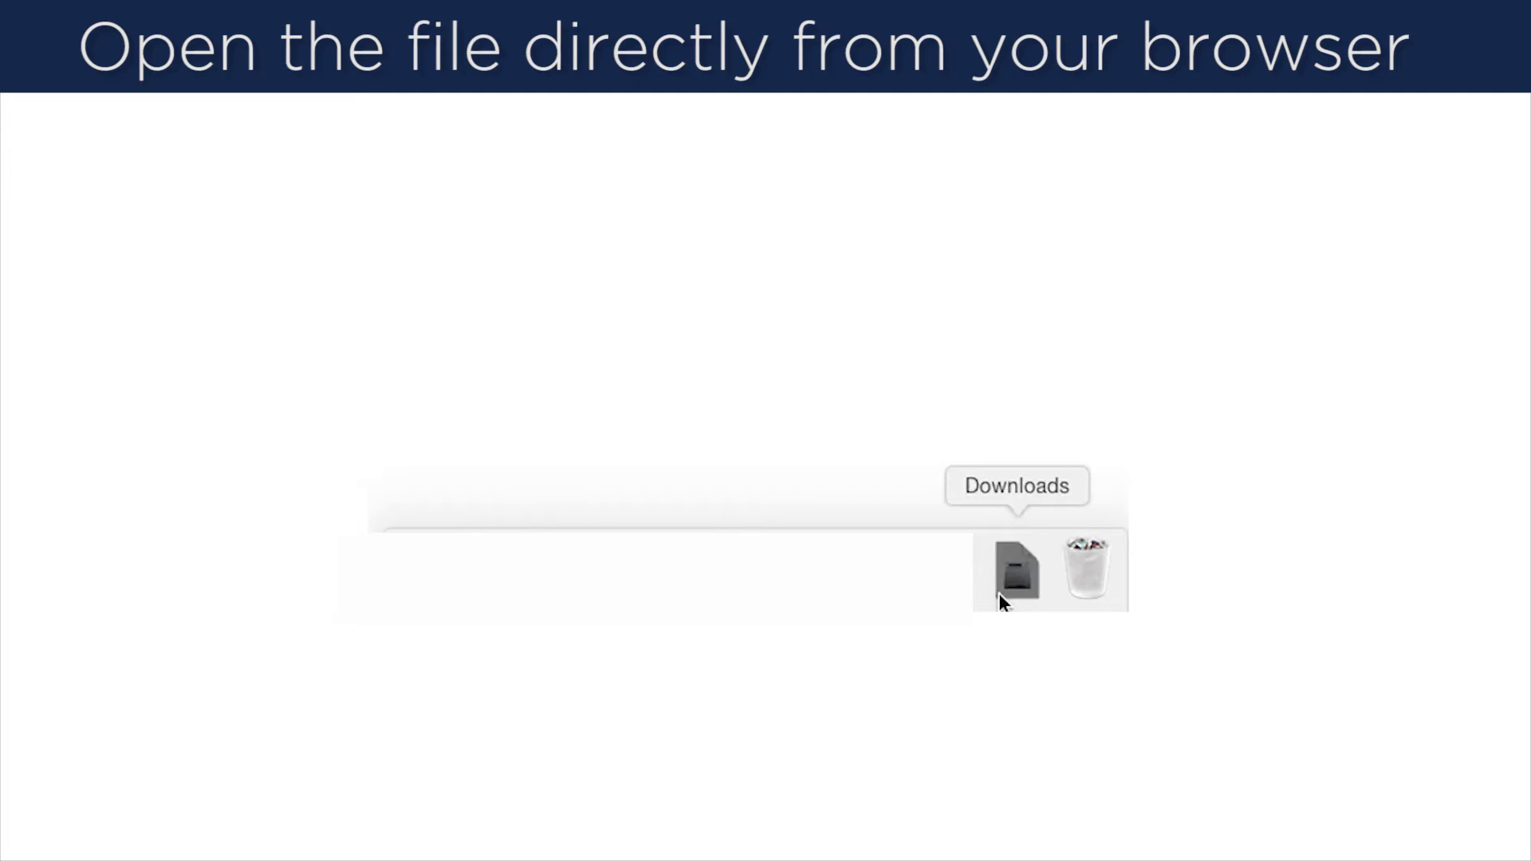
click(1001, 595)
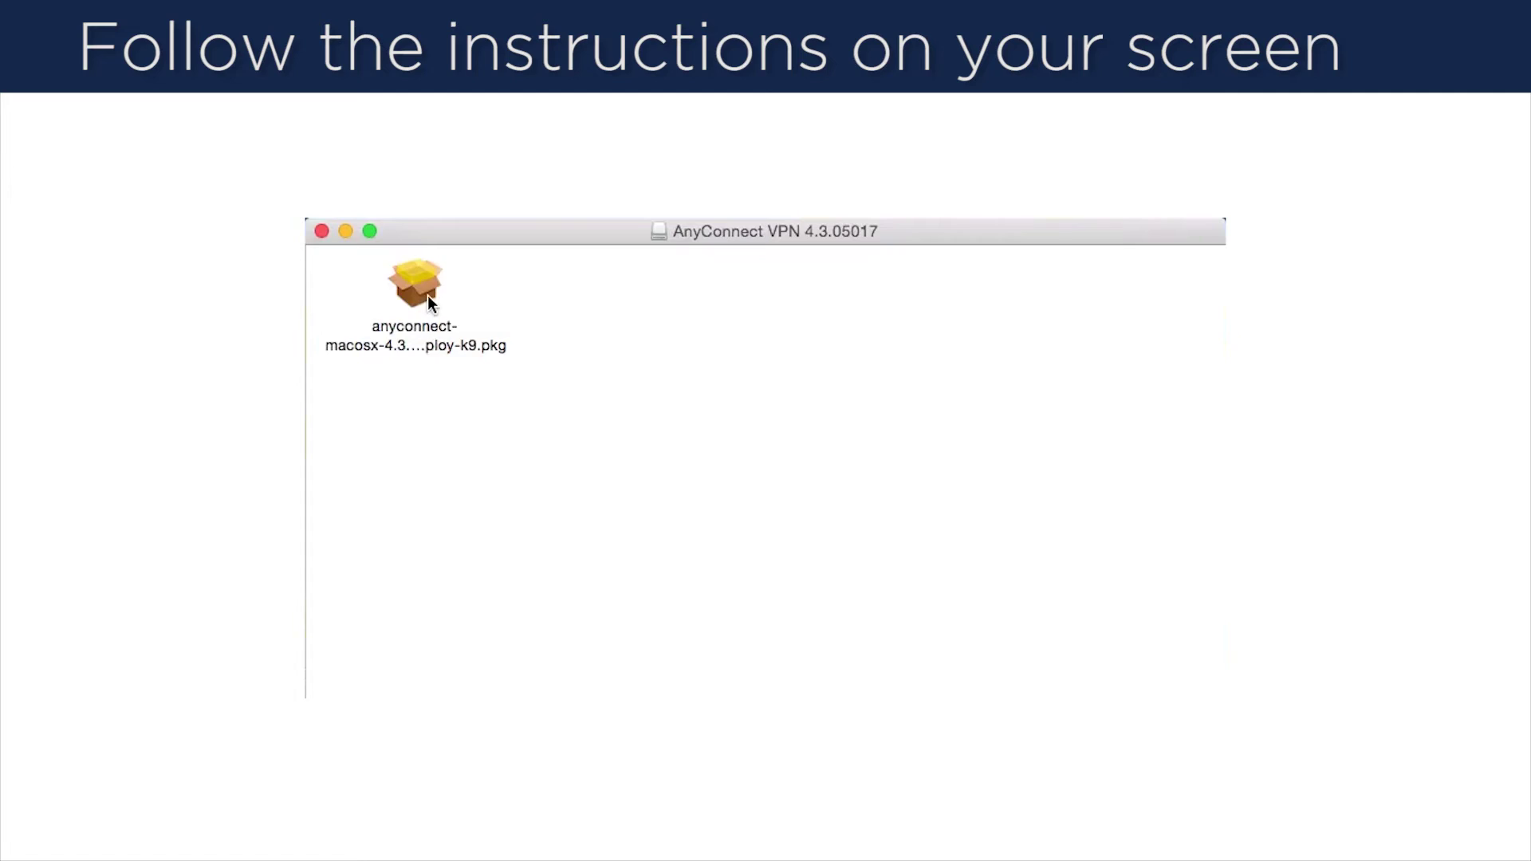
double_click(427, 295)
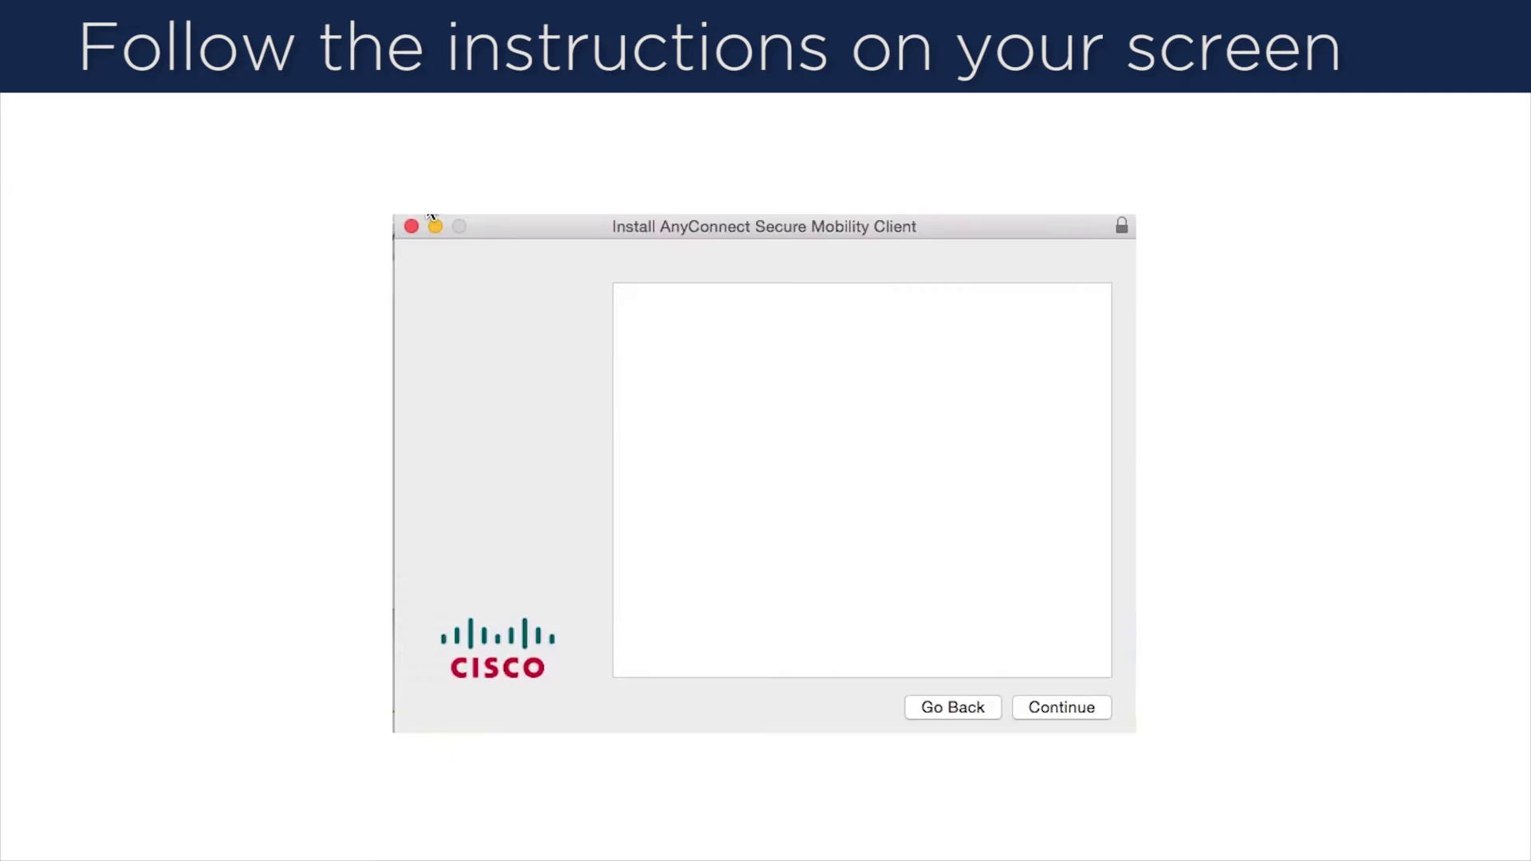
Move past the installer introduction and license, and start installing AnyConnect
click(1069, 710)
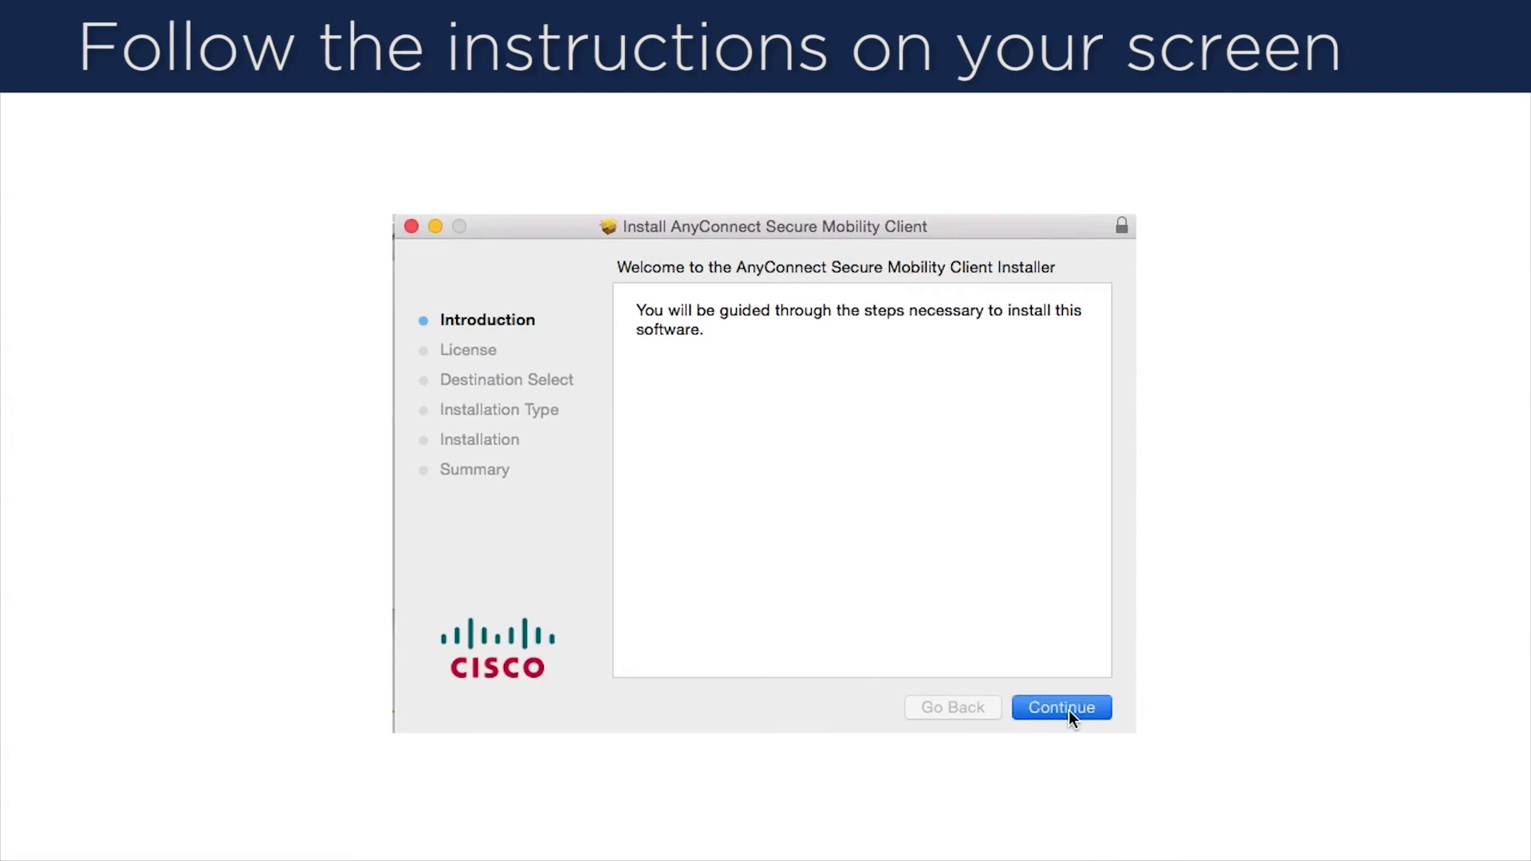
scroll(987, 544, down, 10)
scroll(986, 545, down, 10)
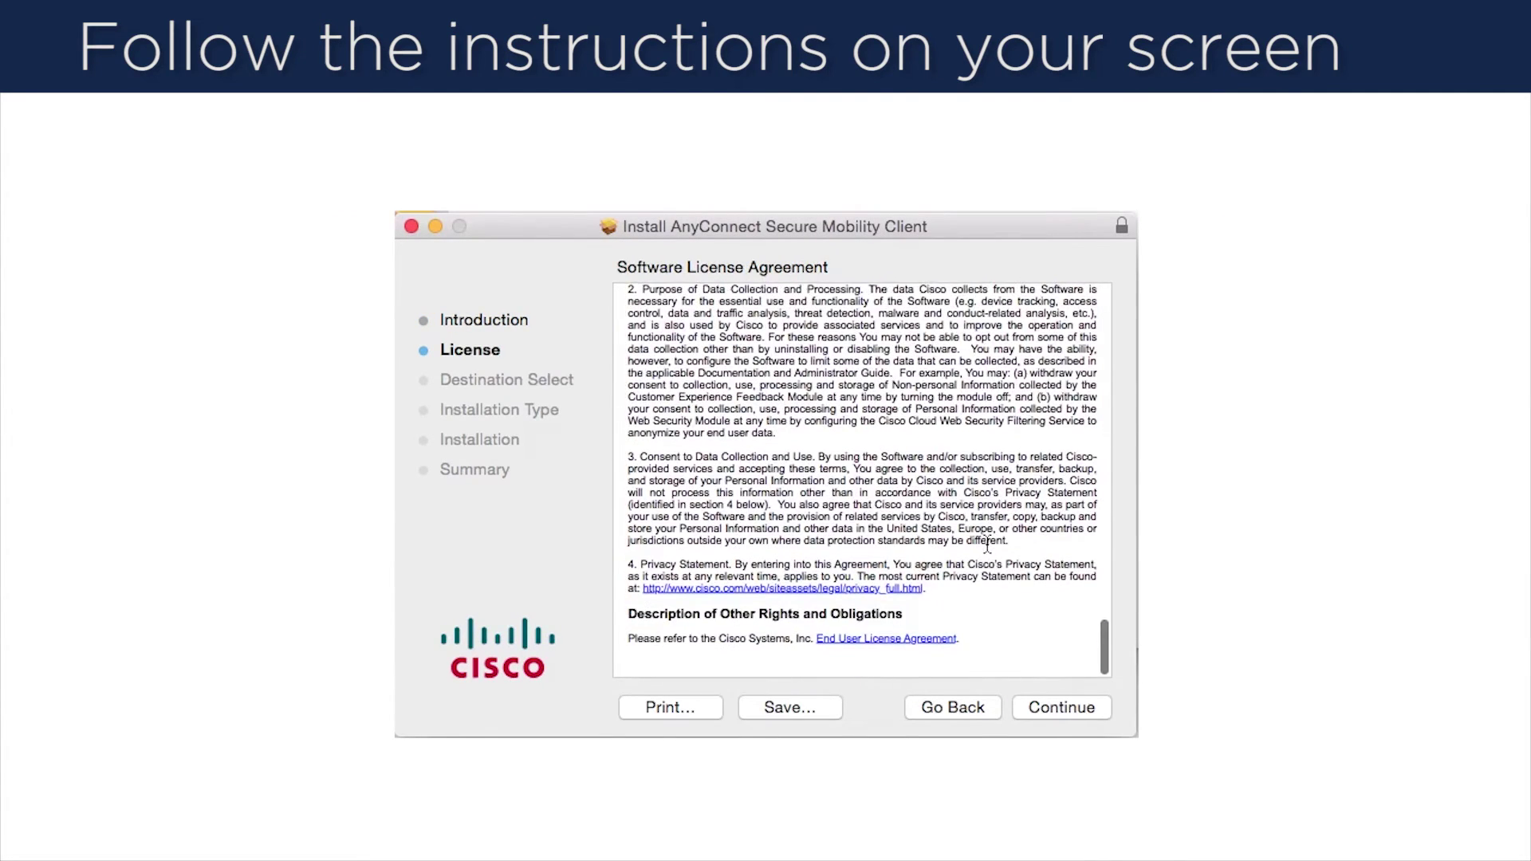
click(1087, 711)
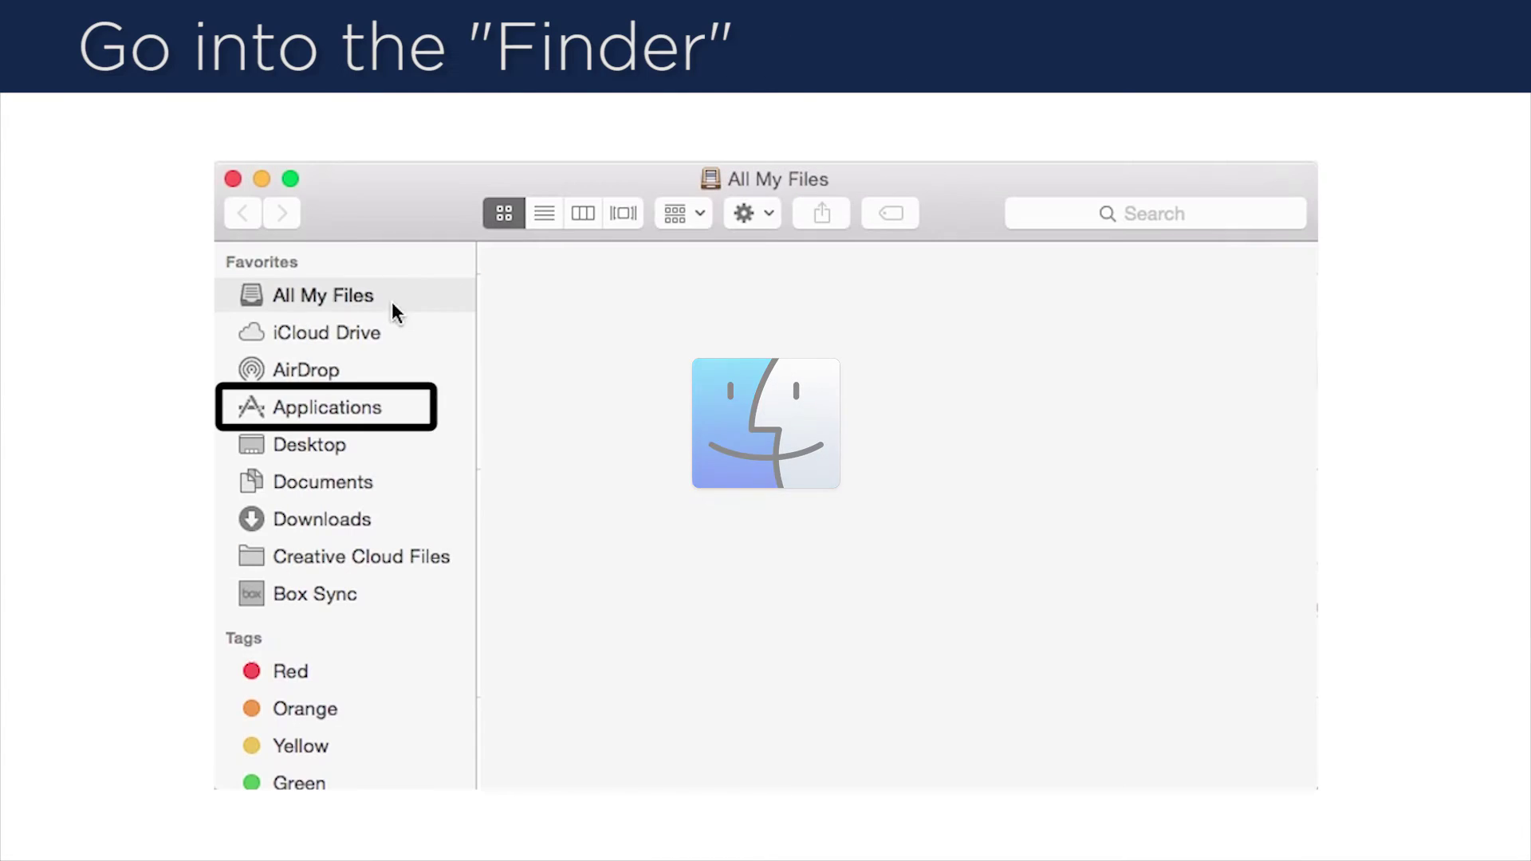
Launch Cisco AnyConnect Secure Mobility Client from Applications > Cisco
click(377, 411)
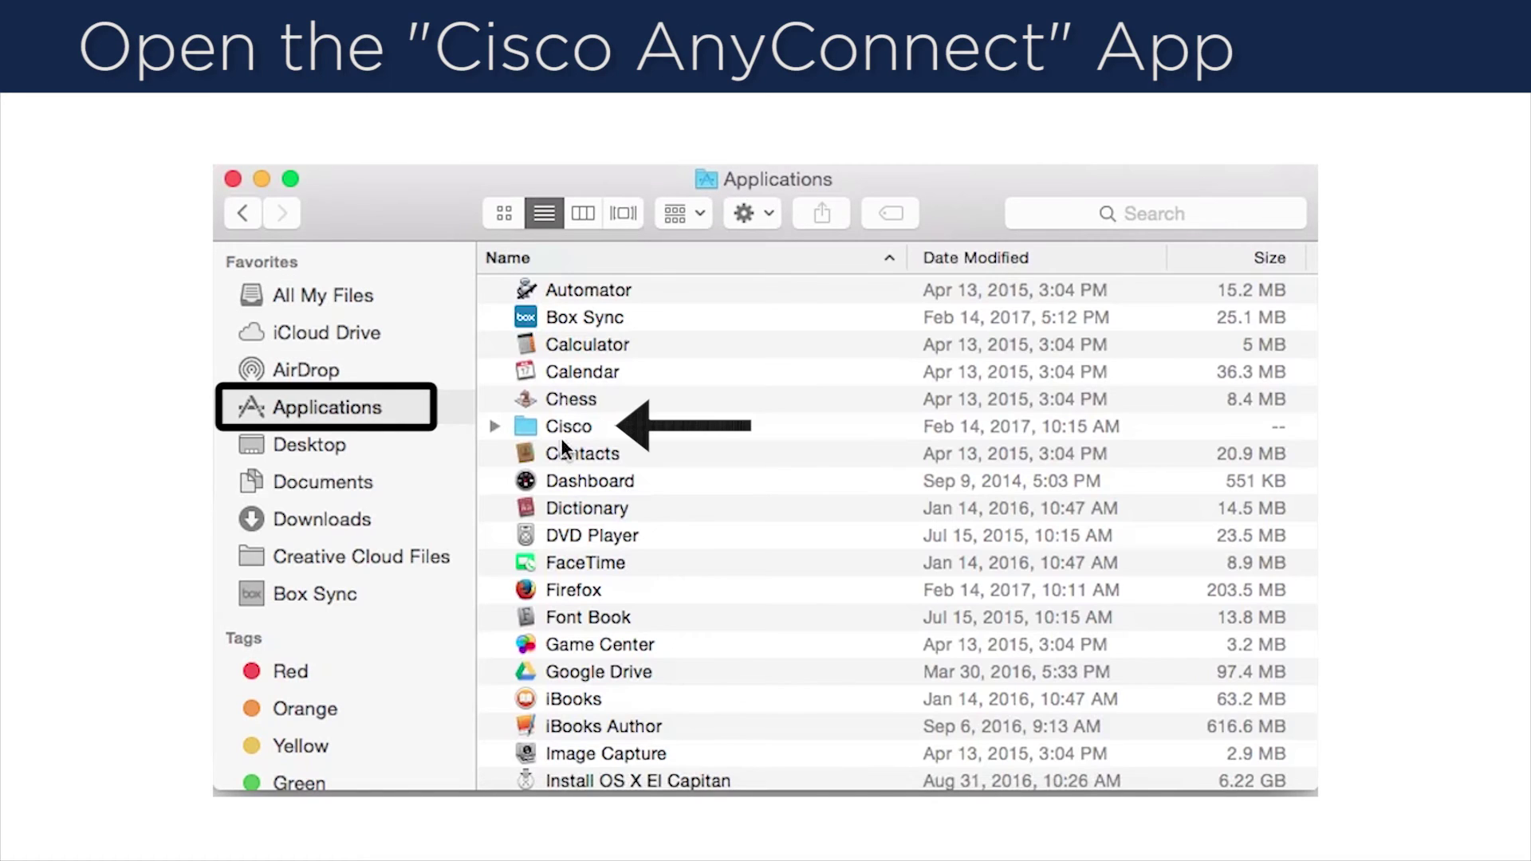
double_click(551, 425)
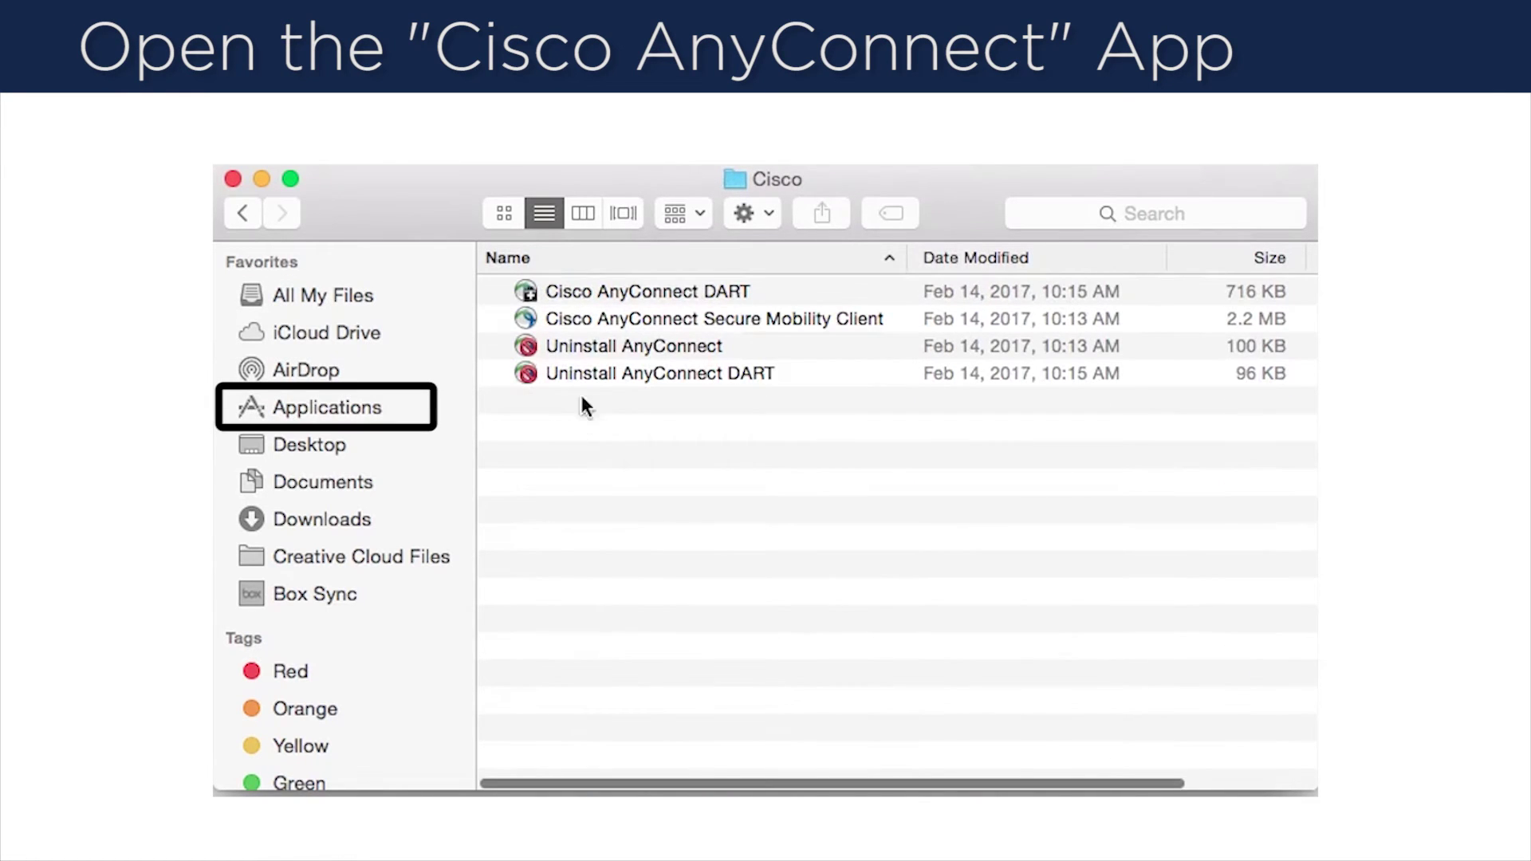
click(607, 323)
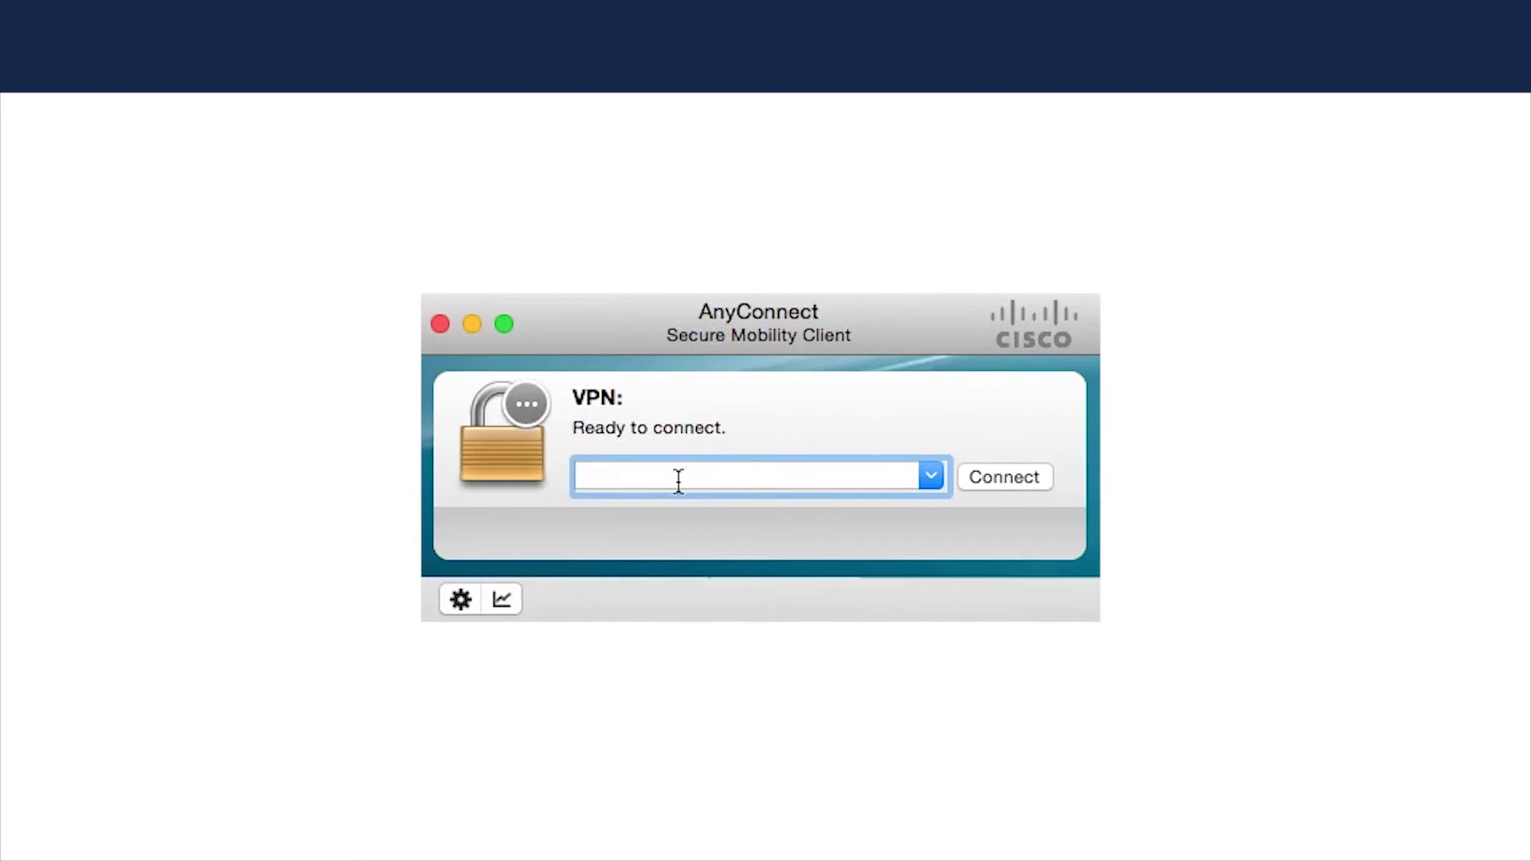
text(vpn.)
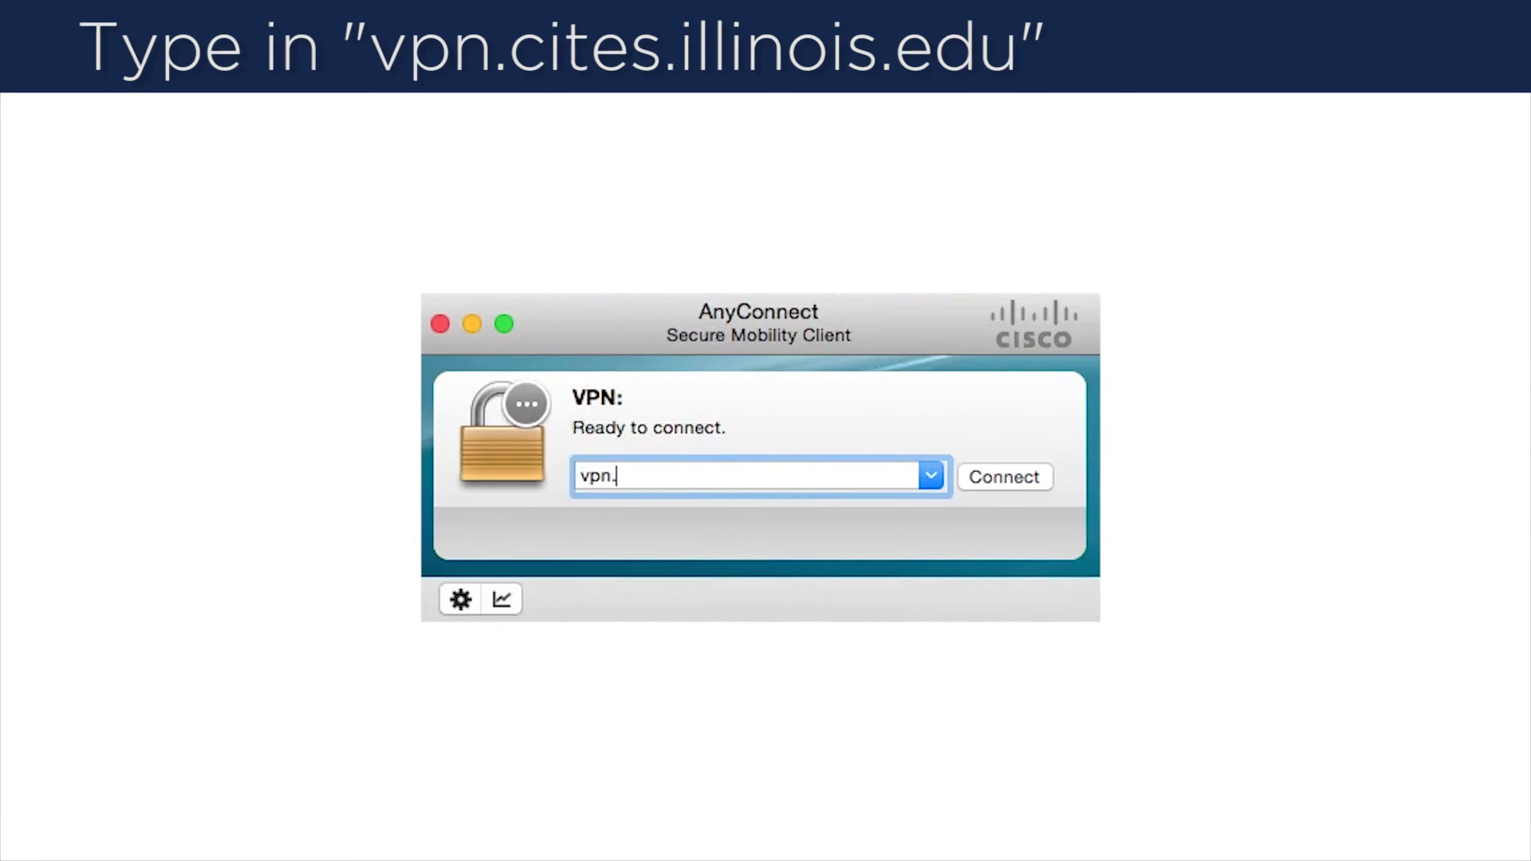
text(cites.illinois.edu)
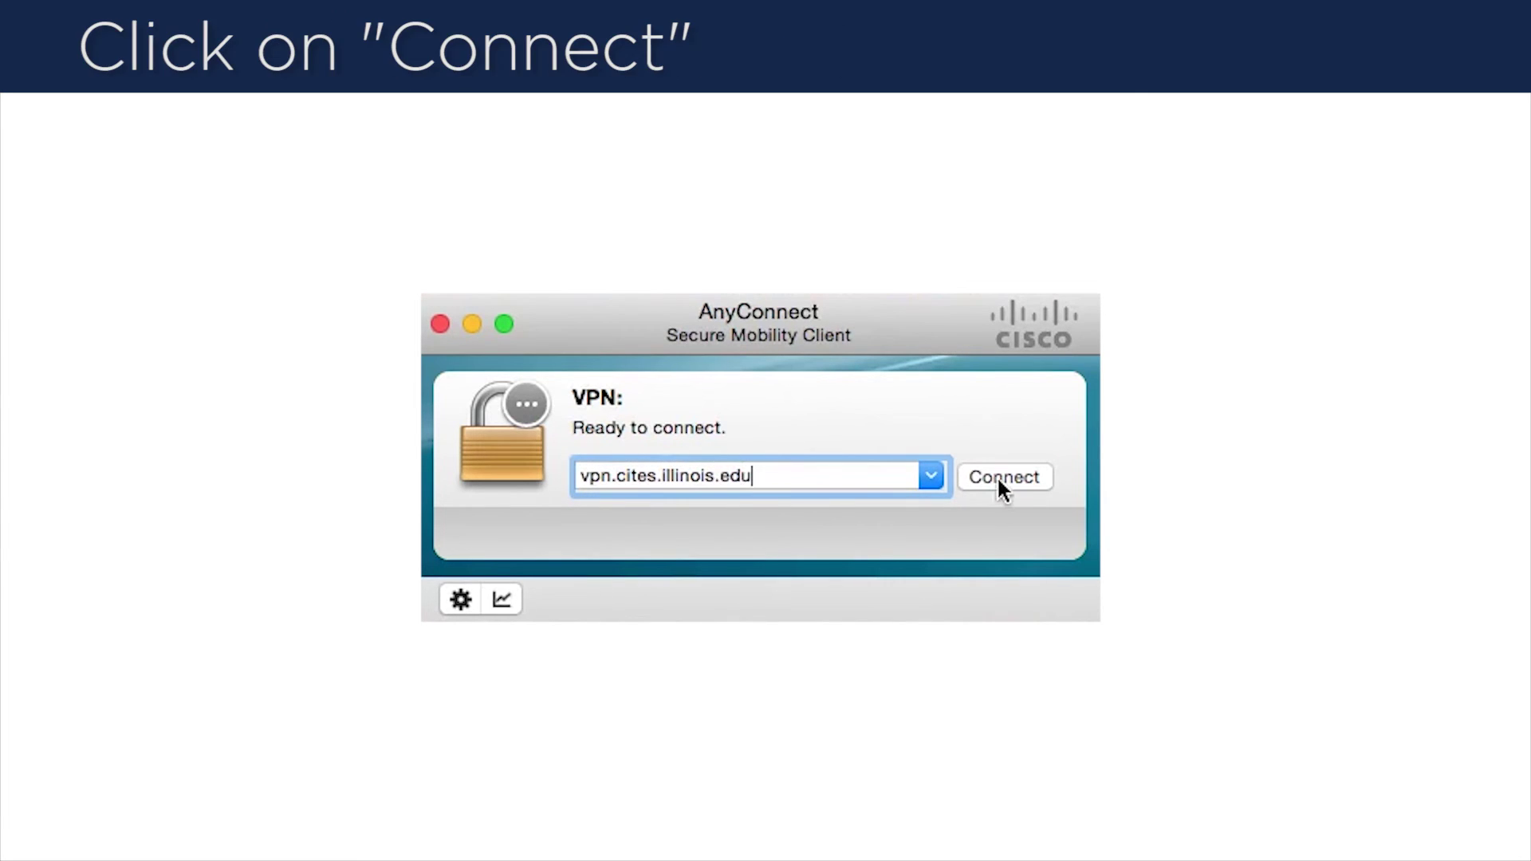
Start the VPN connection to vpn.cites.illinois.edu
click(1002, 483)
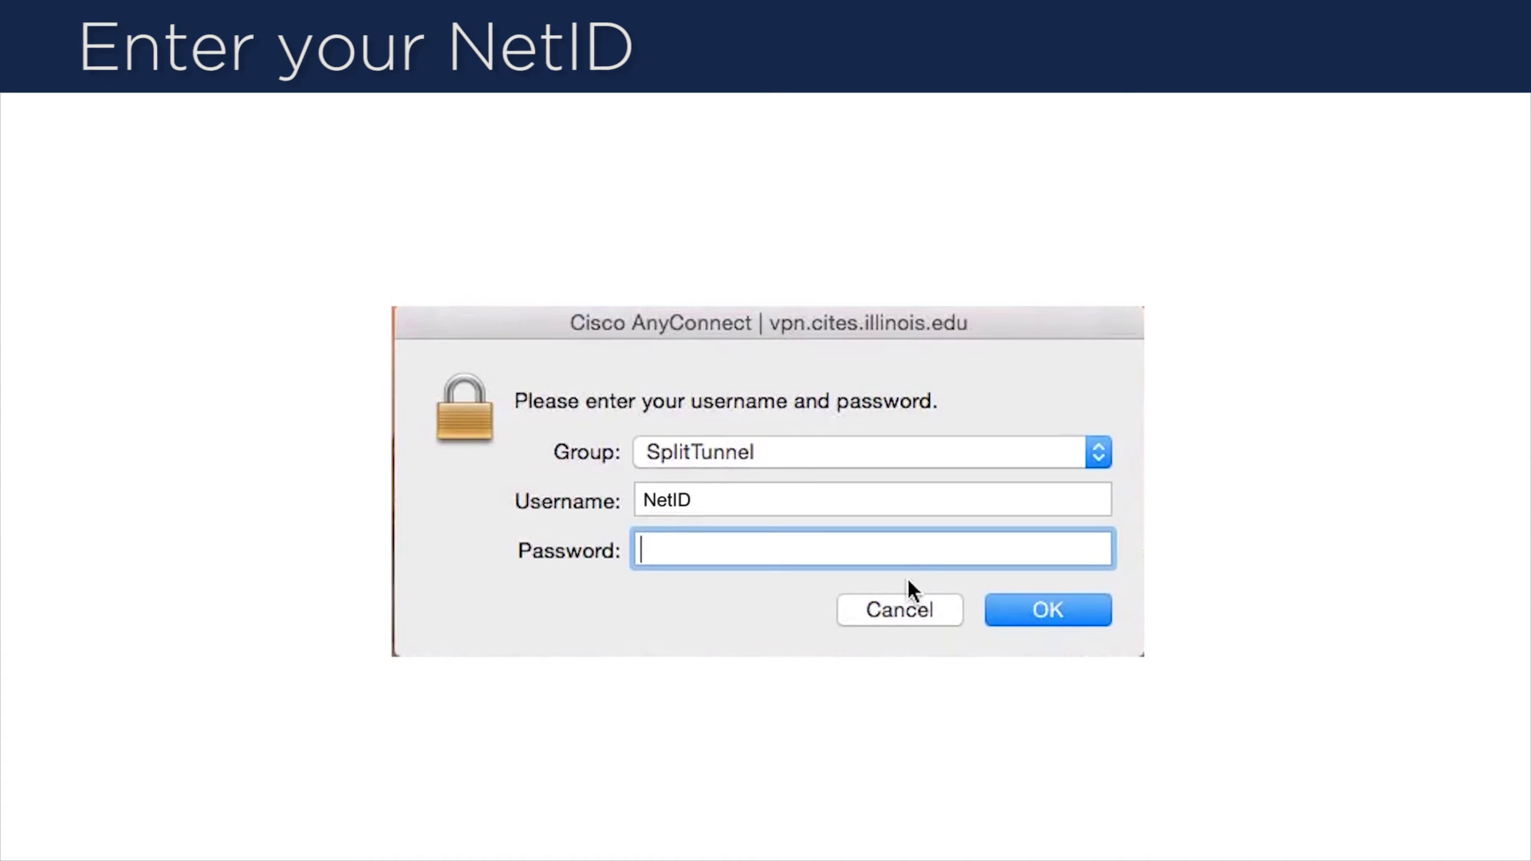
text(••••)
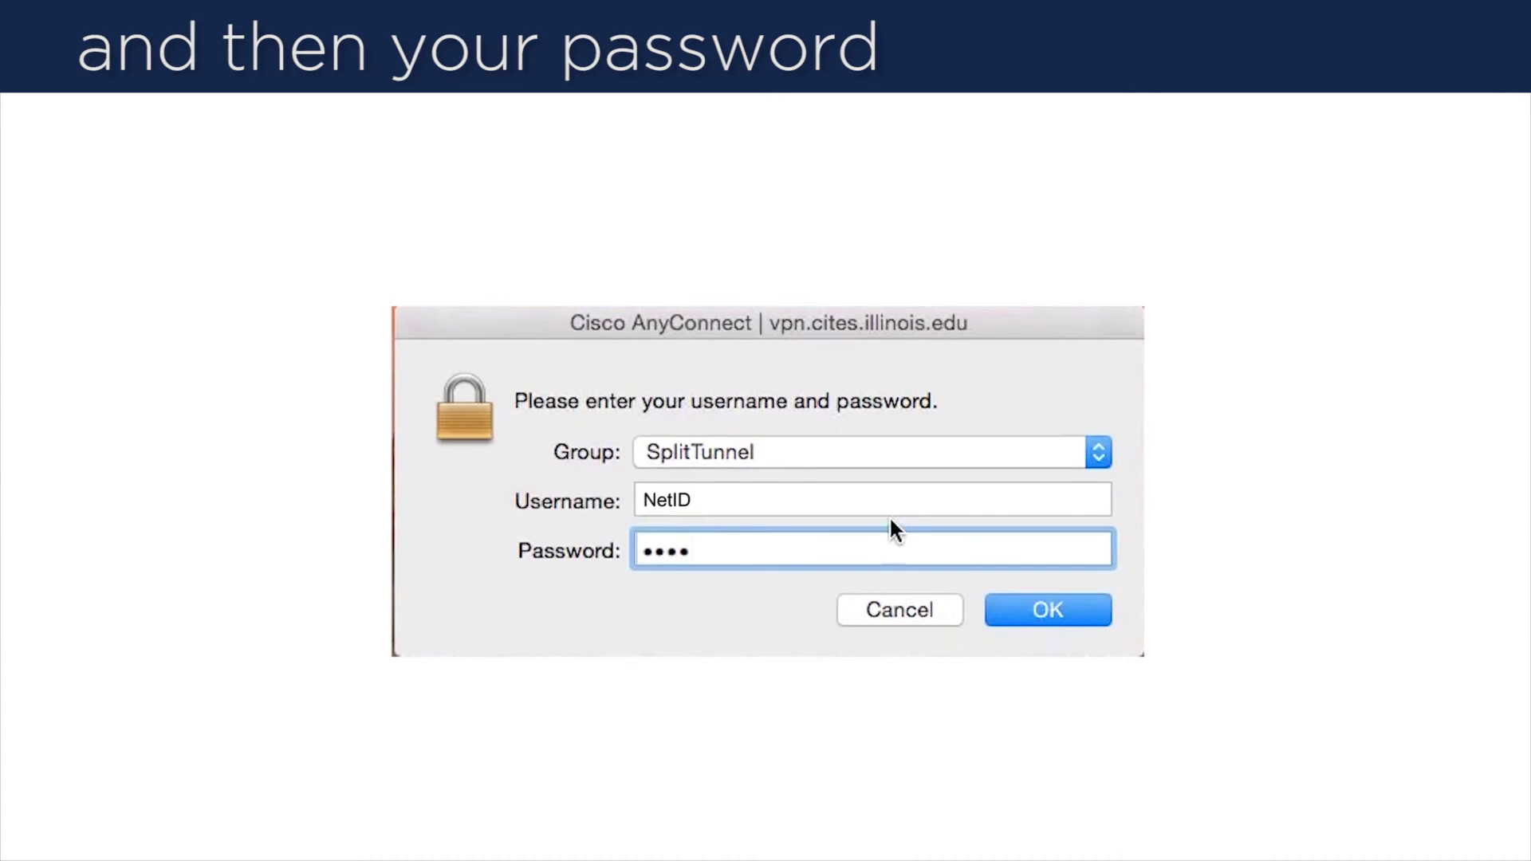
text(••••••)
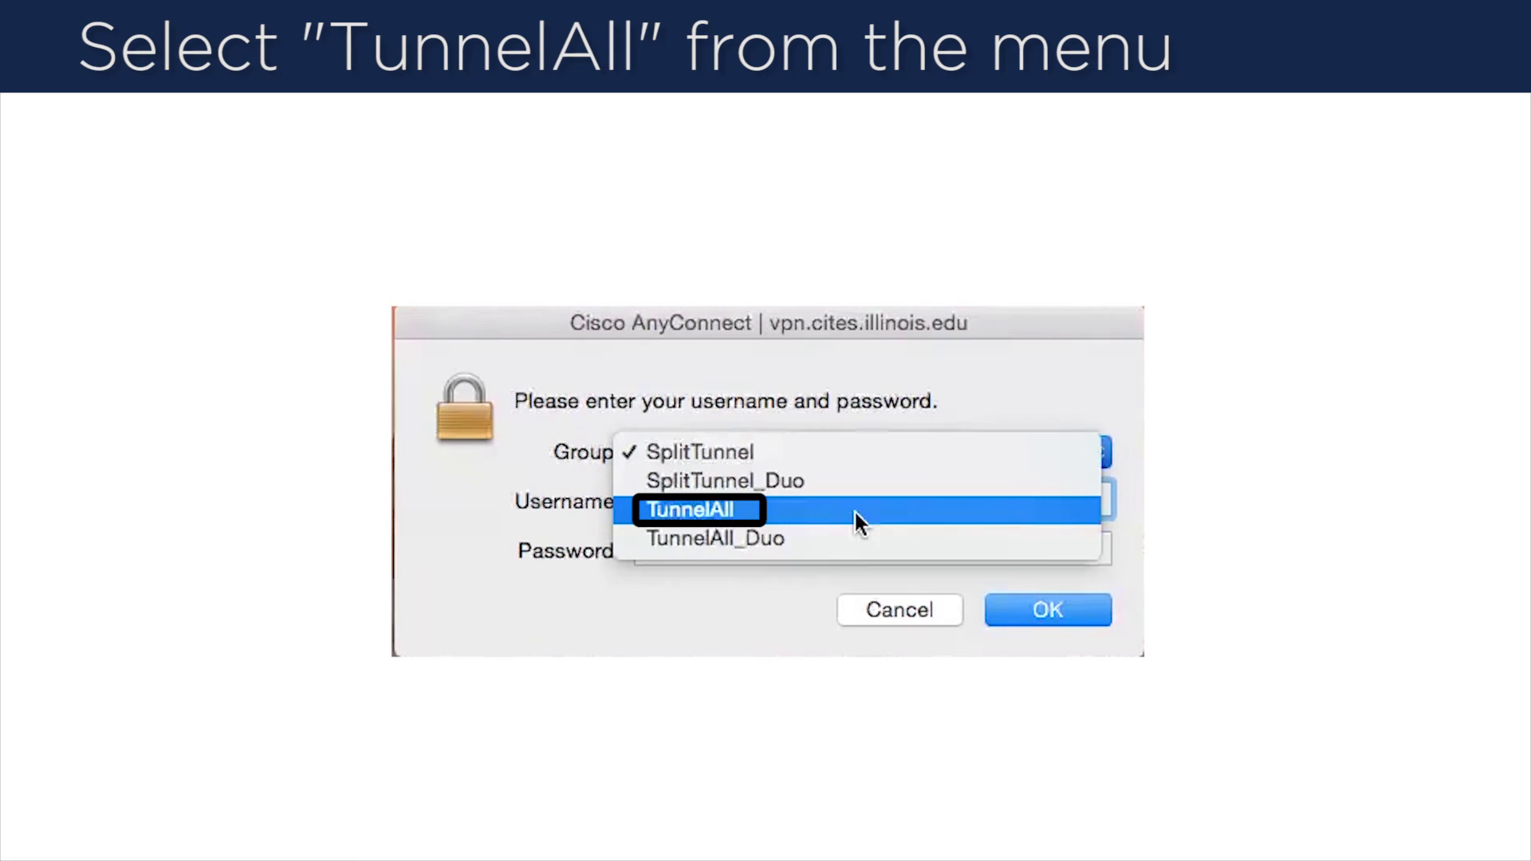
Choose the TunnelAll group and submit the login credentials
click(854, 512)
click(1044, 612)
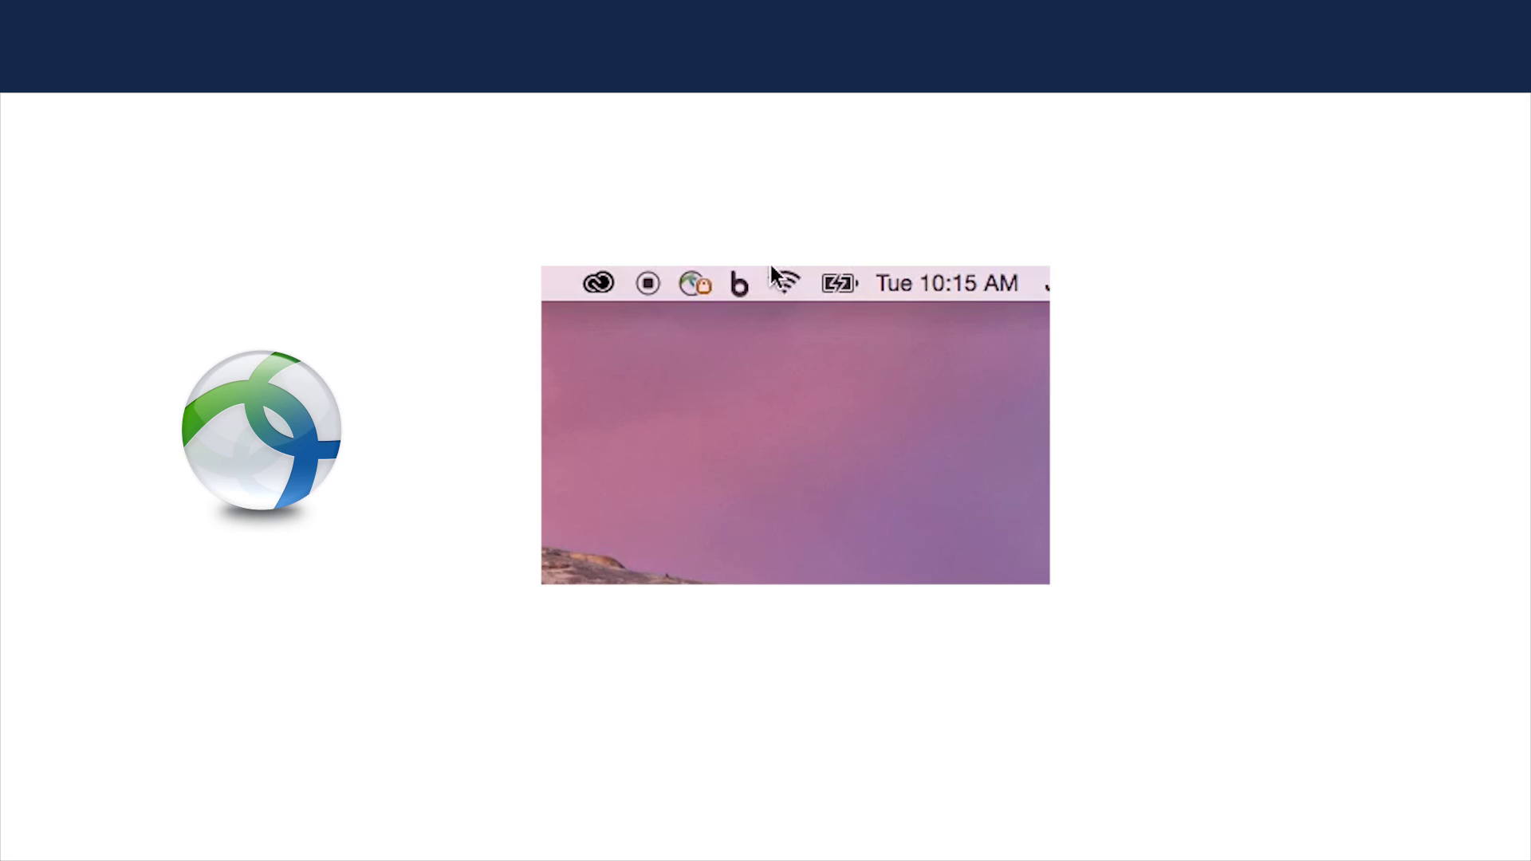
Open the AnyConnect menu-bar icon's menu to reach the Disconnect option
click(700, 284)
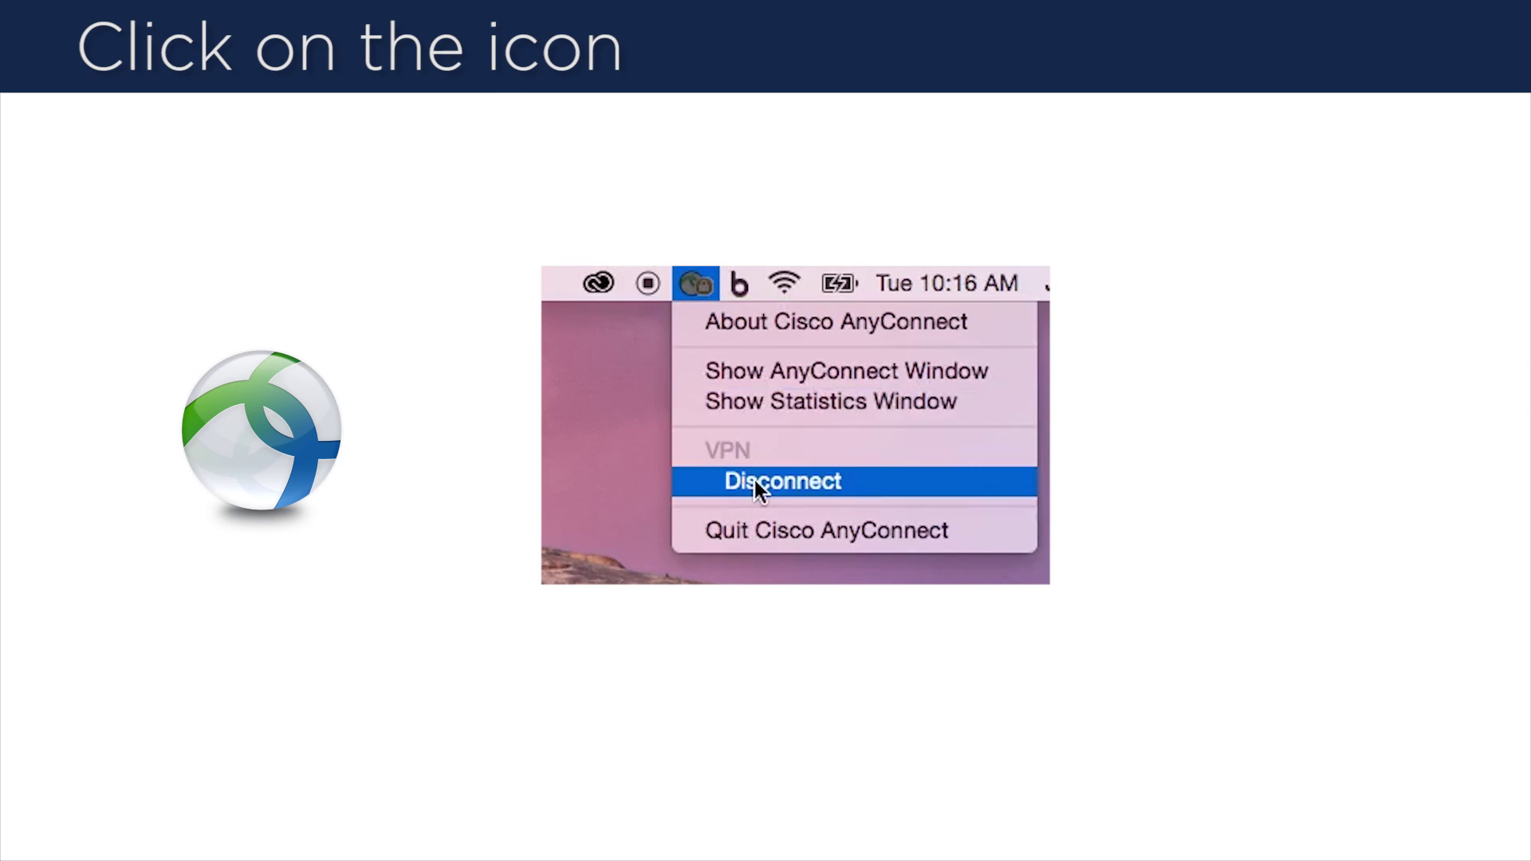